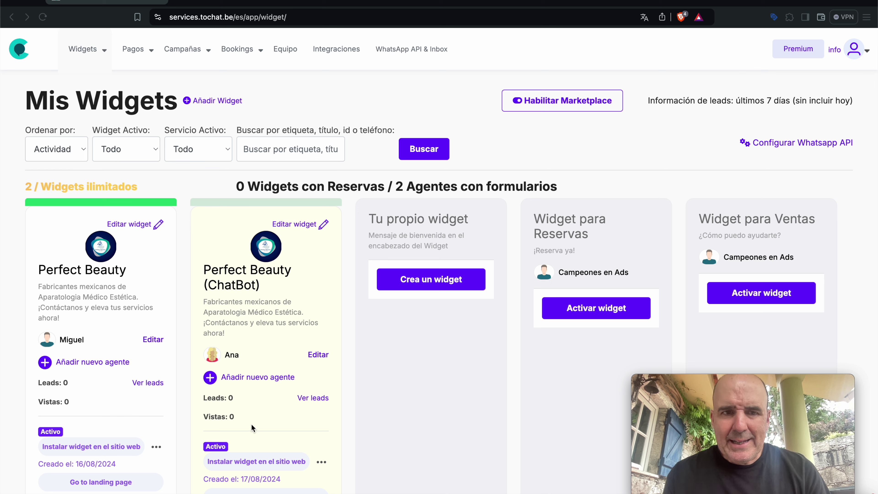
- Open the Perfect Beauty widget card's editor from Mis Widgets
mouse_move(86, 67)
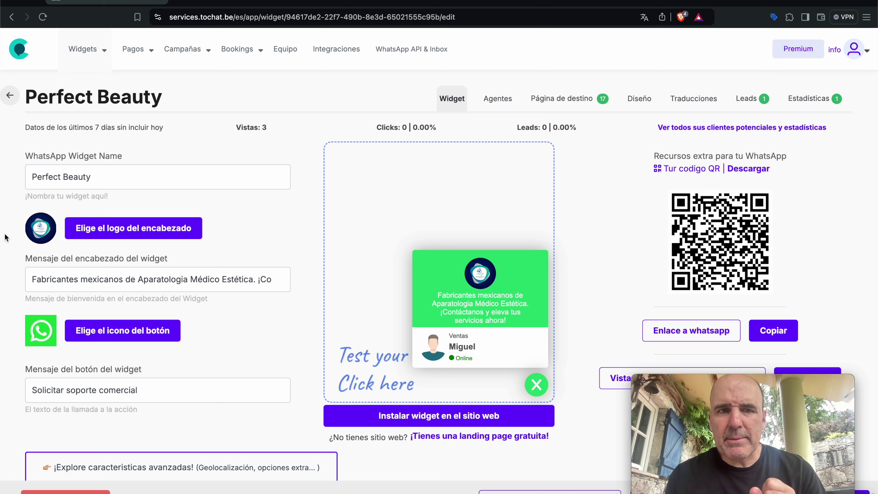
- Preview and close the agent card's lead form, then show the widget's Agentes page
click(464, 351)
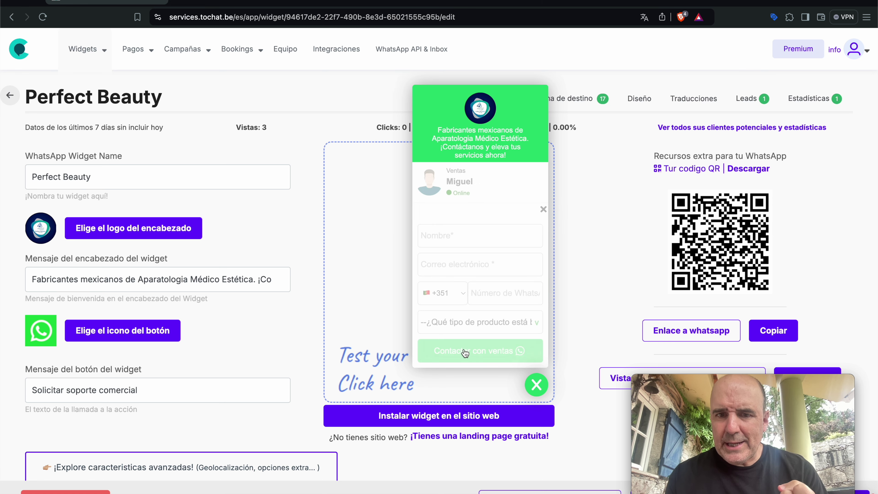
click(543, 209)
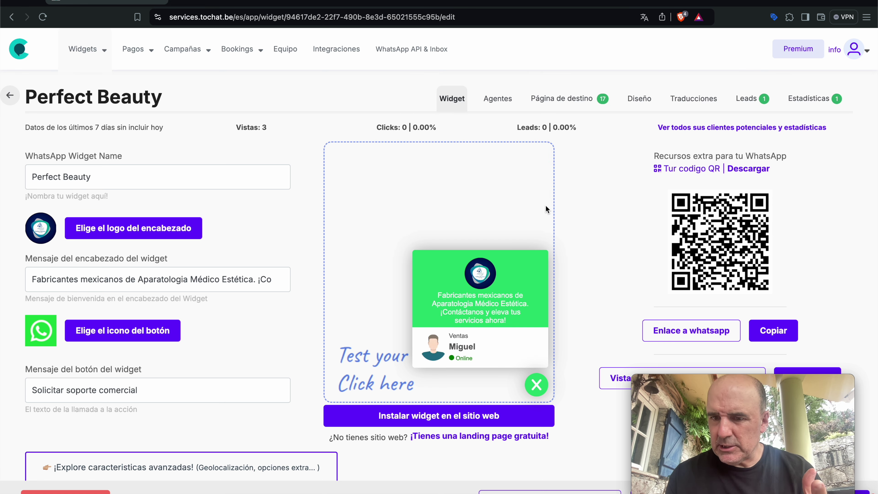
click(501, 104)
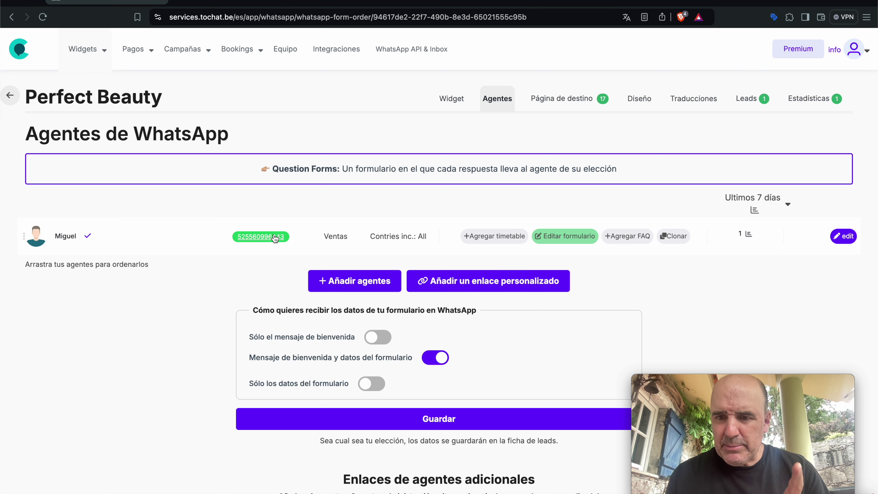
- Open the Ventas agent's profile at its Formularios y reservas settings
click(442, 100)
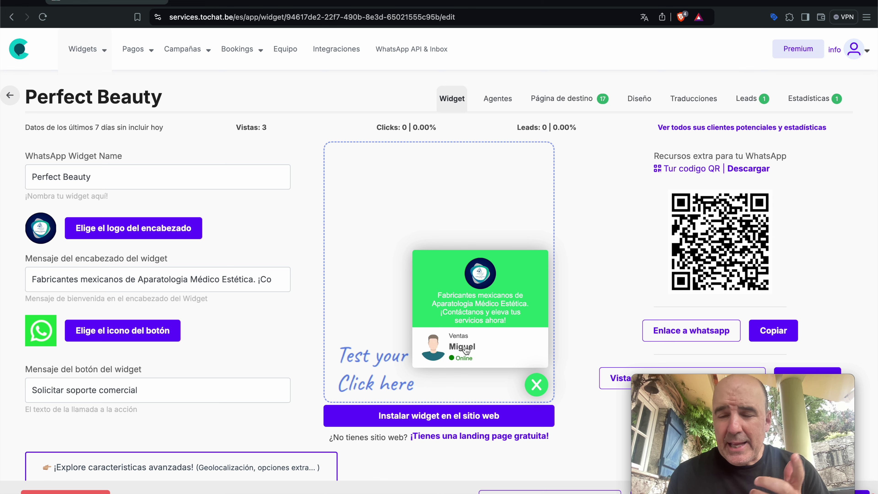
click(503, 102)
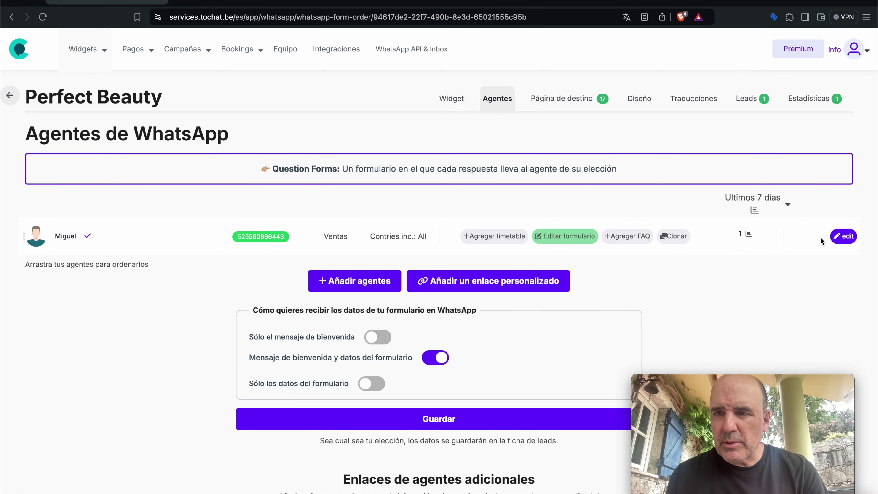
click(843, 237)
scroll(539, 241, down, 3)
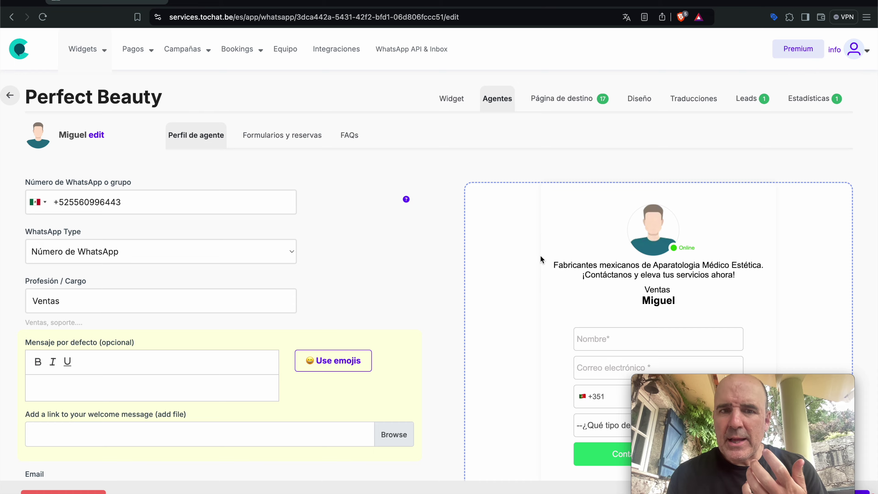
scroll(321, 169, up, 3)
click(277, 133)
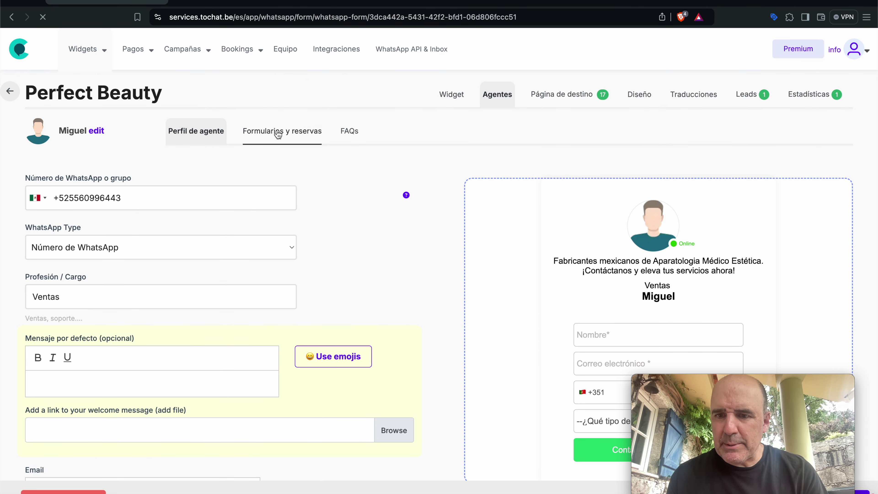
- Inspect the Nombre, Correo electrónico and Número de WhatsApp field labels of the lead form
scroll(368, 251, down, 5)
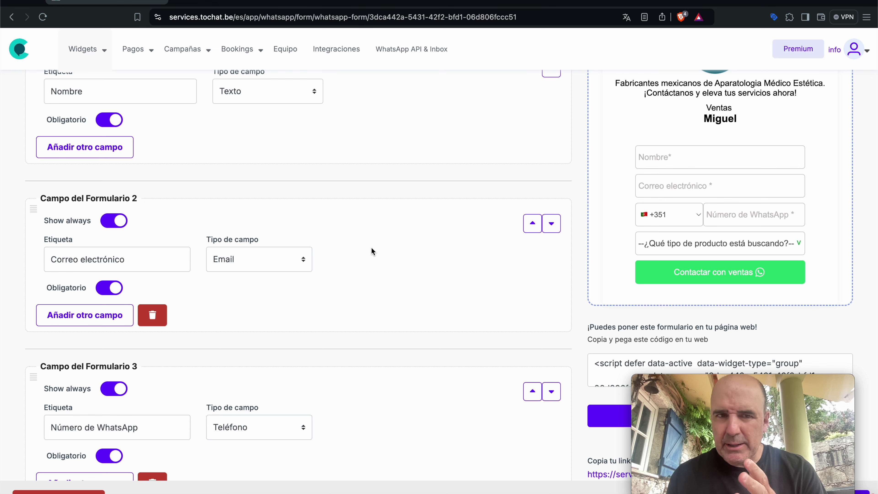
scroll(356, 312, up, 3)
click(116, 188)
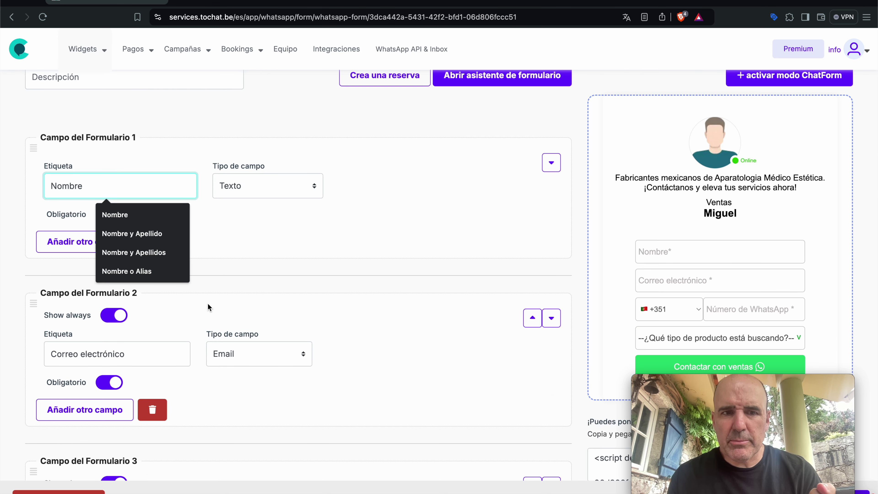
click(152, 354)
scroll(151, 354, down, 6)
click(105, 312)
- Review the priced product selector options, including Otros productos, and the conditional call-date field
scroll(104, 313, down, 7)
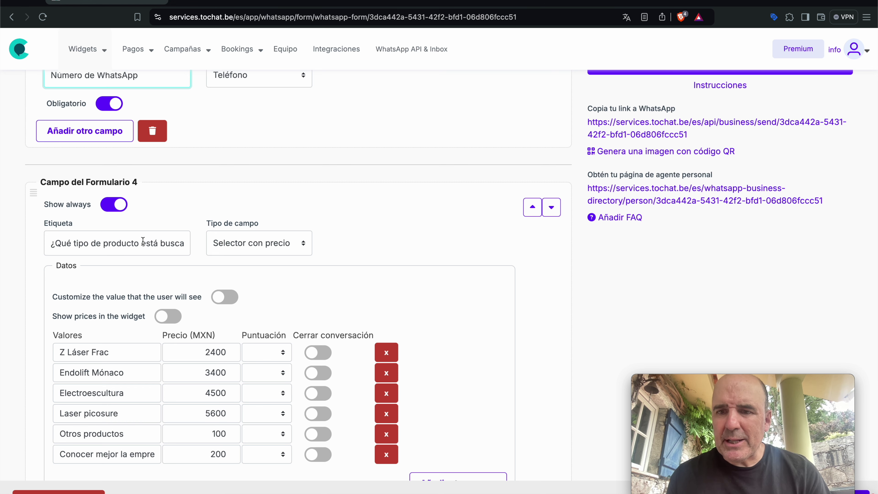
scroll(225, 315, down, 3)
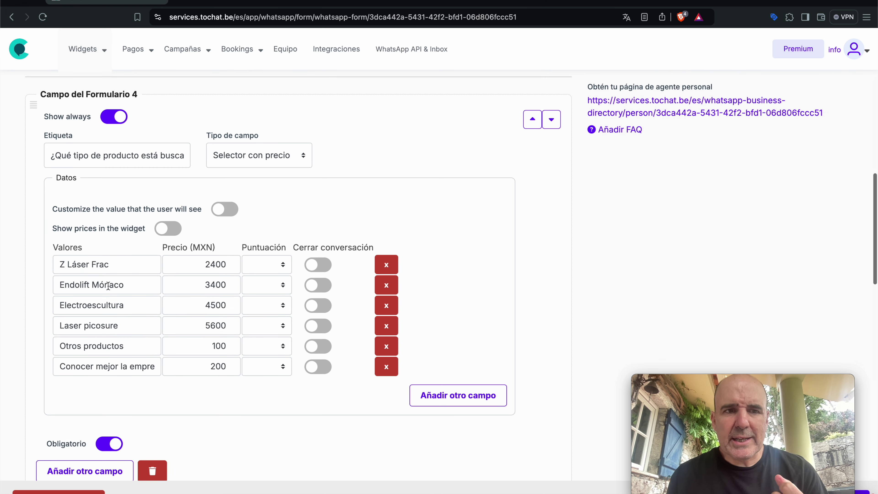
click(126, 346)
click(127, 368)
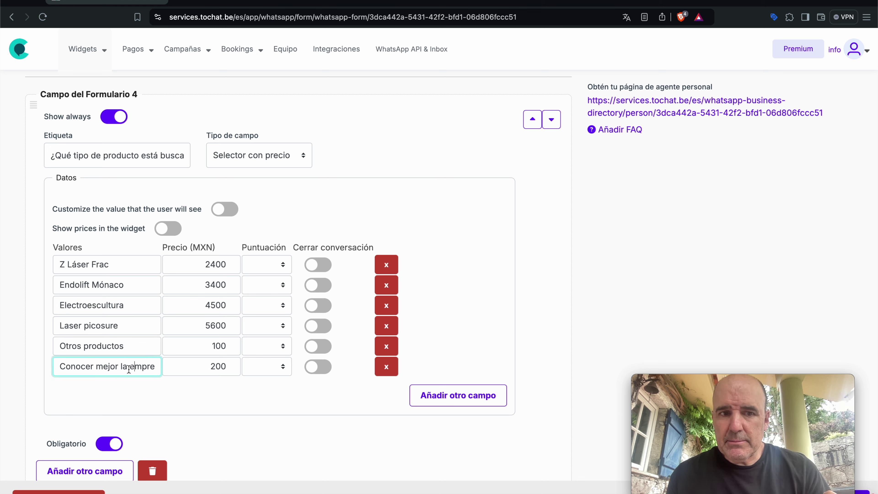
drag(129, 369, 154, 369)
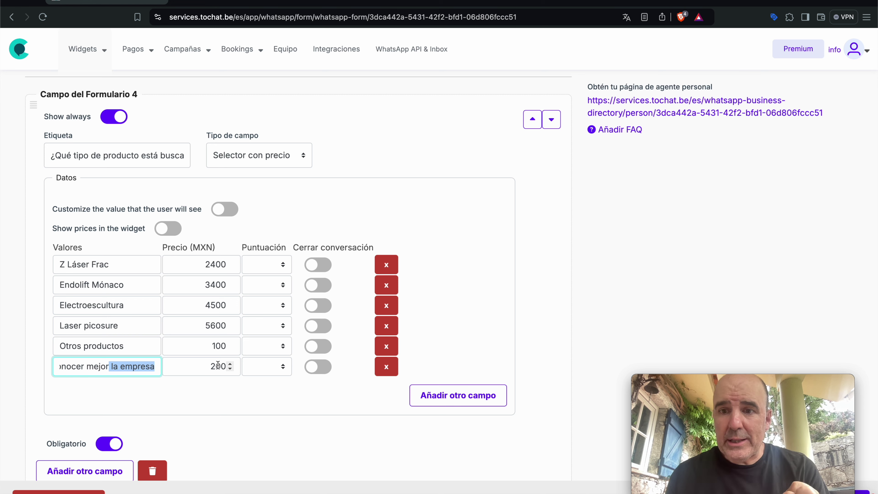
scroll(363, 301, down, 8)
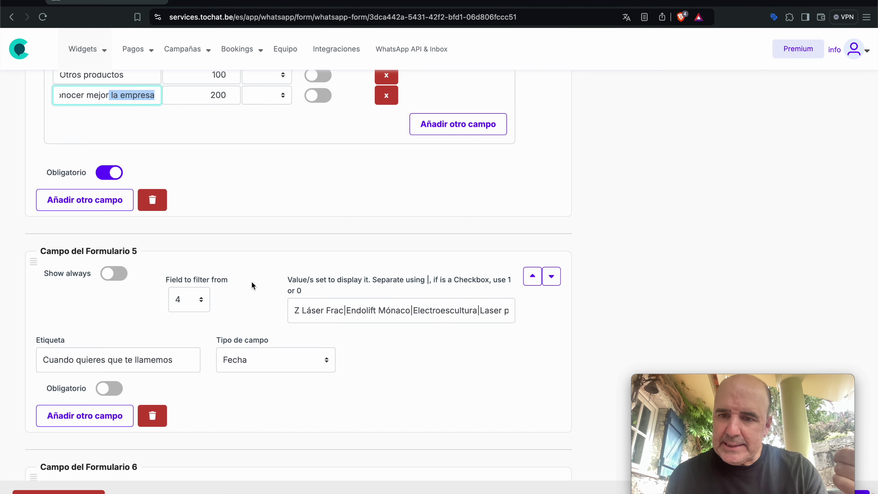
scroll(341, 272, up, 6)
scroll(341, 271, up, 20)
scroll(478, 253, down, 6)
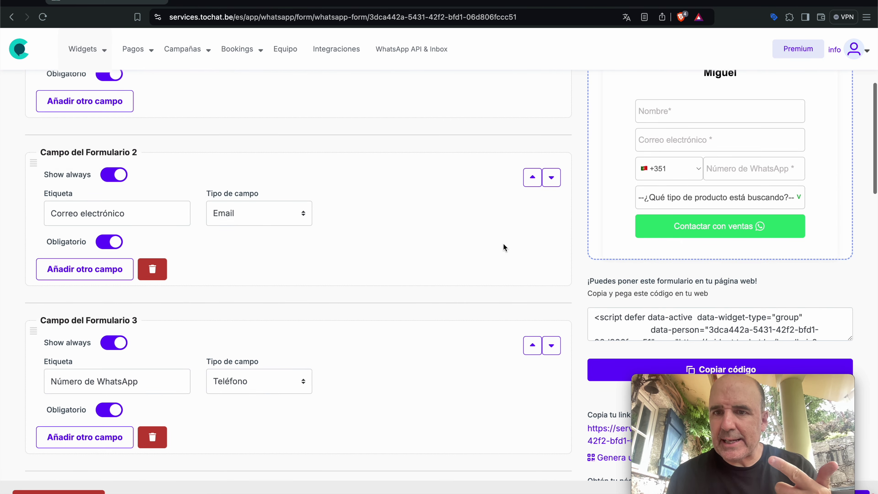
- Fill the preview form with a test name, e-mail and +34 Spanish WhatsApp number
click(666, 106)
text(cesar)
key(Tab)
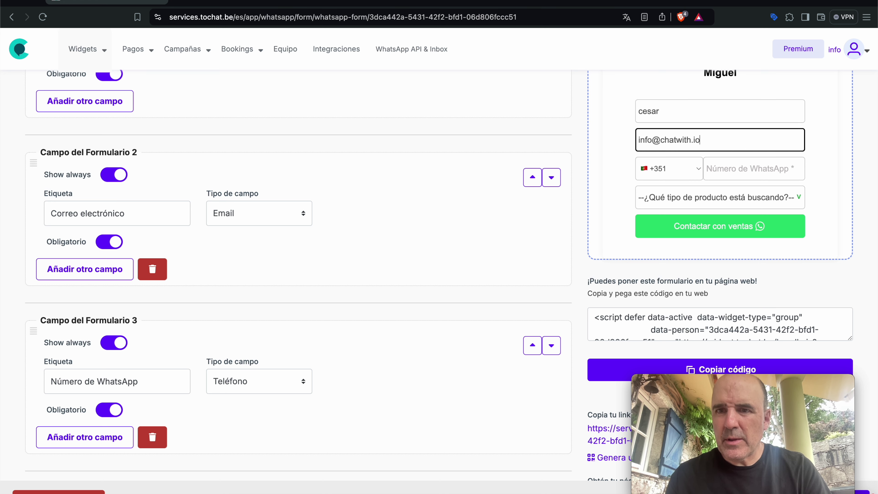
key(Tab)
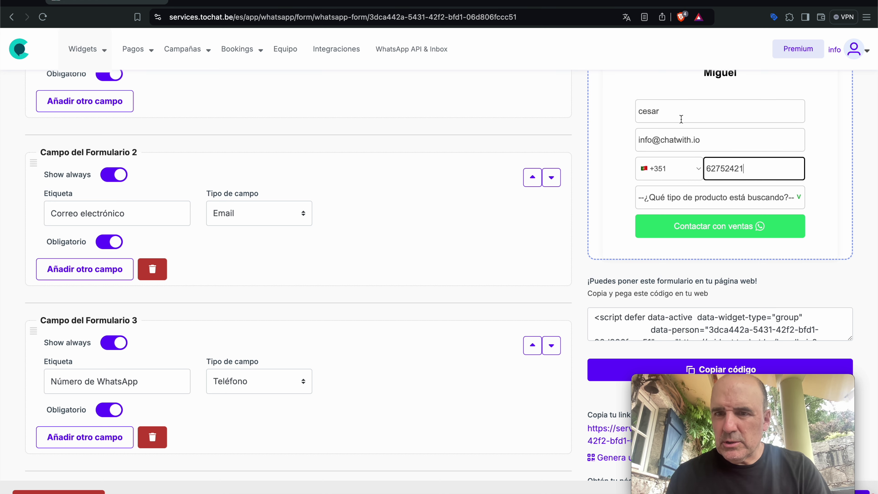
click(665, 168)
click(660, 144)
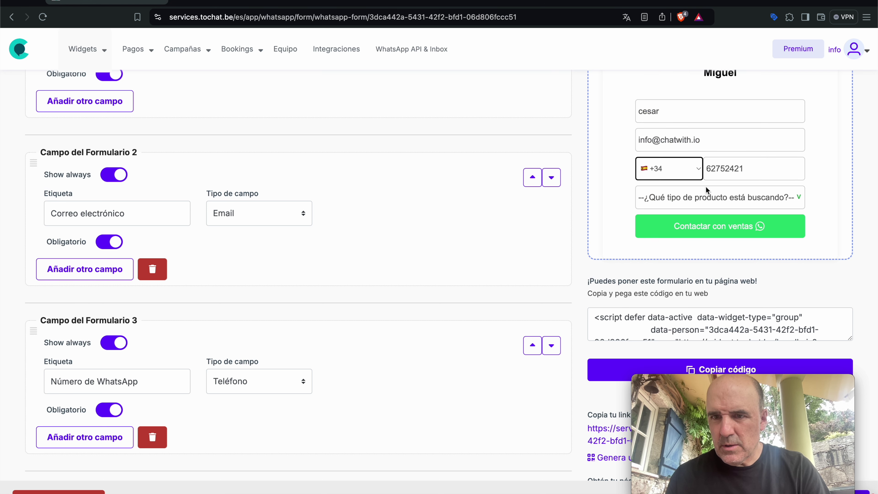
click(752, 168)
- Choose Endolift Mónaco, call date 22 August 2024 and Entre 1 y 3, then switch to Otros productos
click(729, 198)
click(729, 227)
click(711, 227)
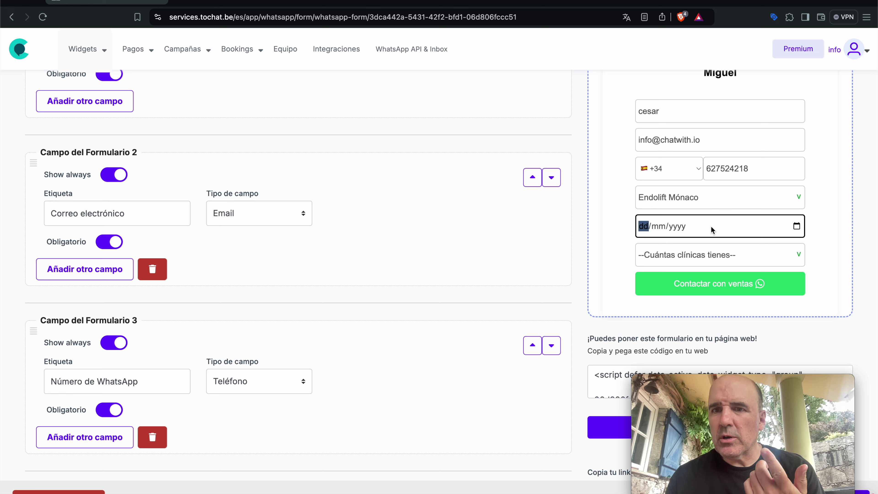
click(796, 226)
click(693, 328)
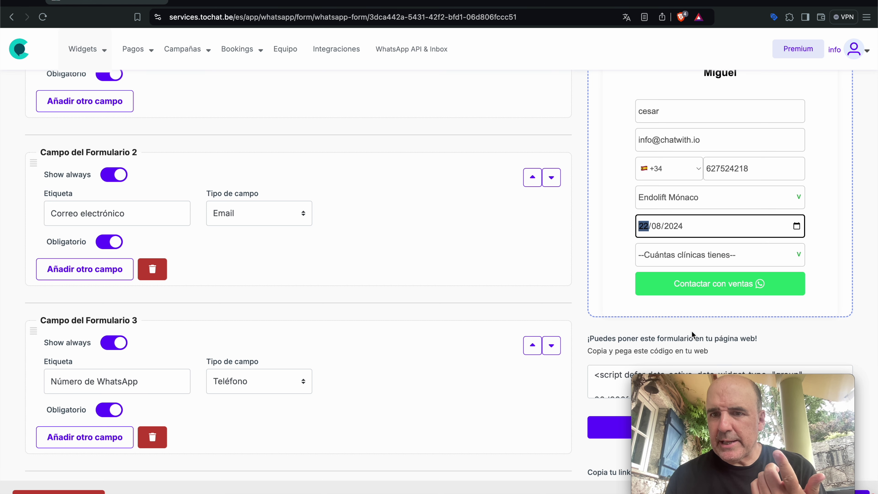
click(688, 254)
click(684, 283)
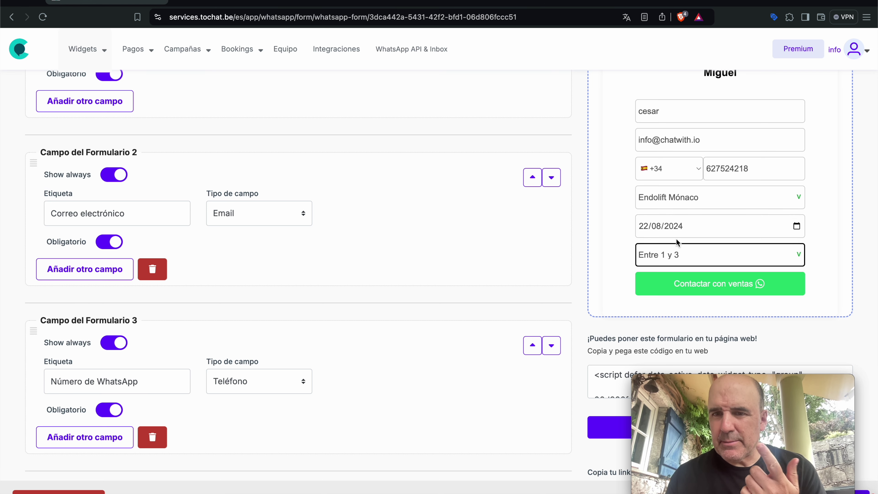
click(675, 197)
click(686, 243)
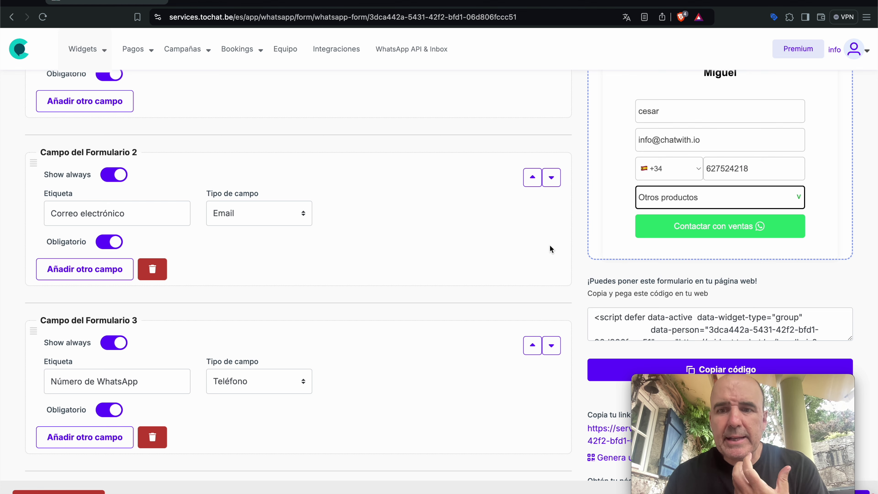
- Review fields 5 and 6: call date and clinic count scored Bronce, Plata and Oro
scroll(549, 244, down, 5)
scroll(550, 245, down, 7)
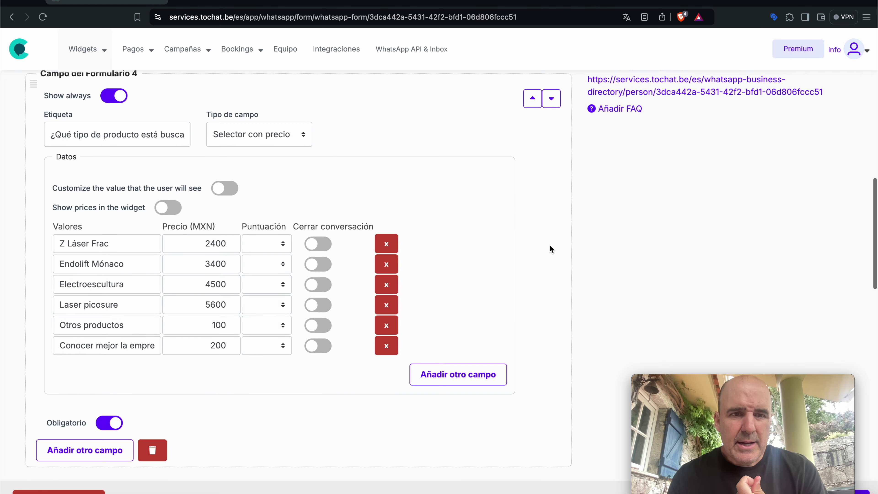
click(237, 325)
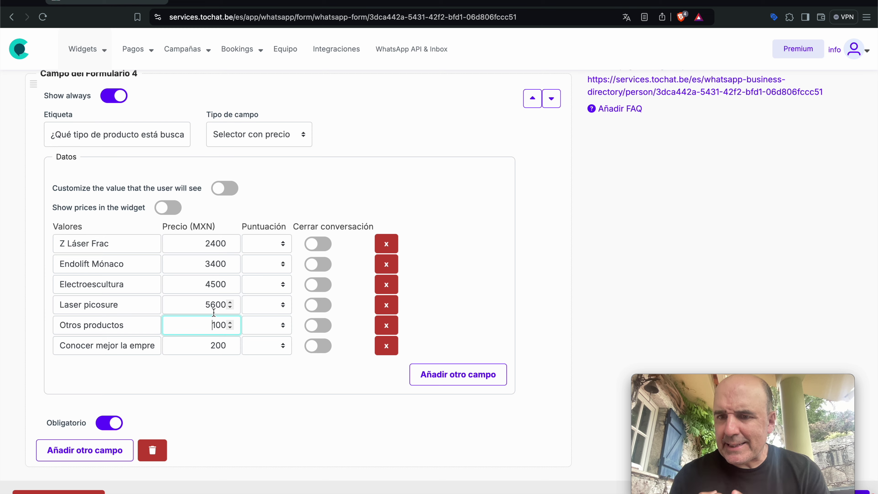
scroll(210, 364, down, 8)
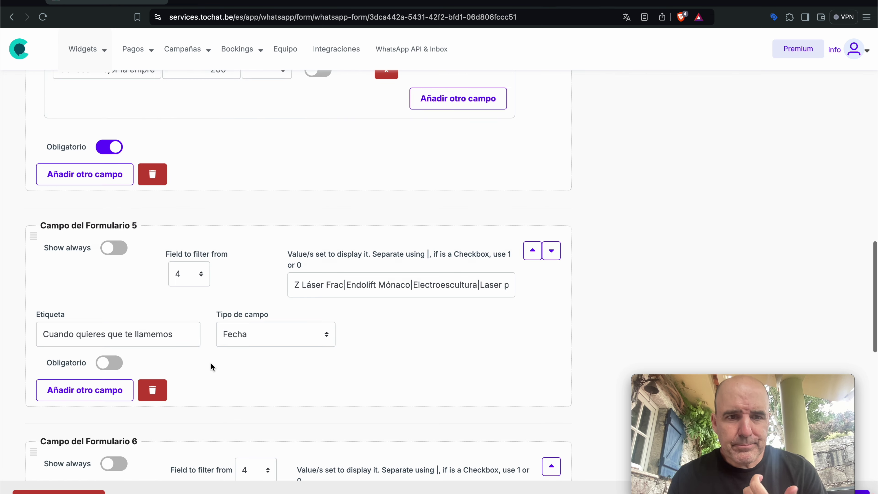
scroll(197, 304, down, 9)
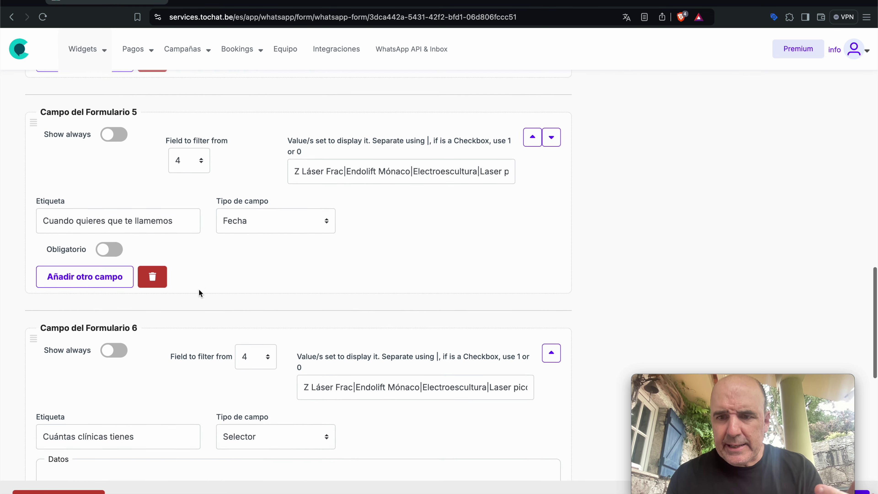
scroll(199, 289, down, 1)
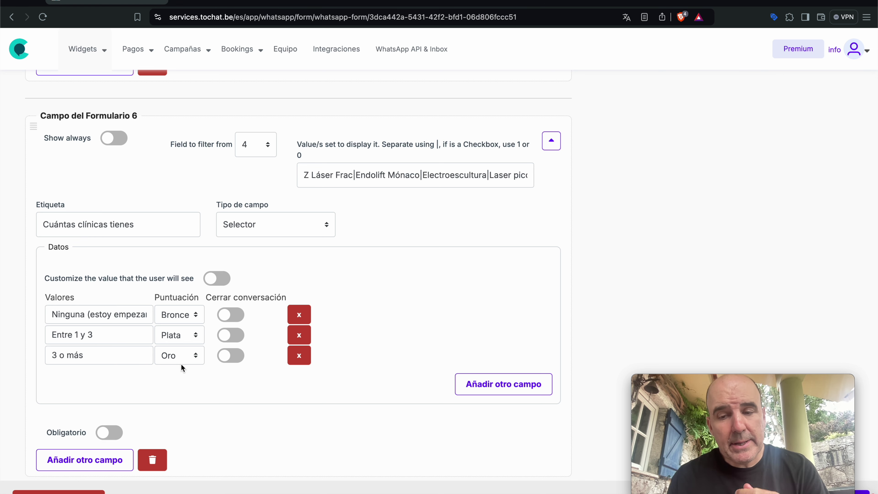
scroll(285, 399, up, 20)
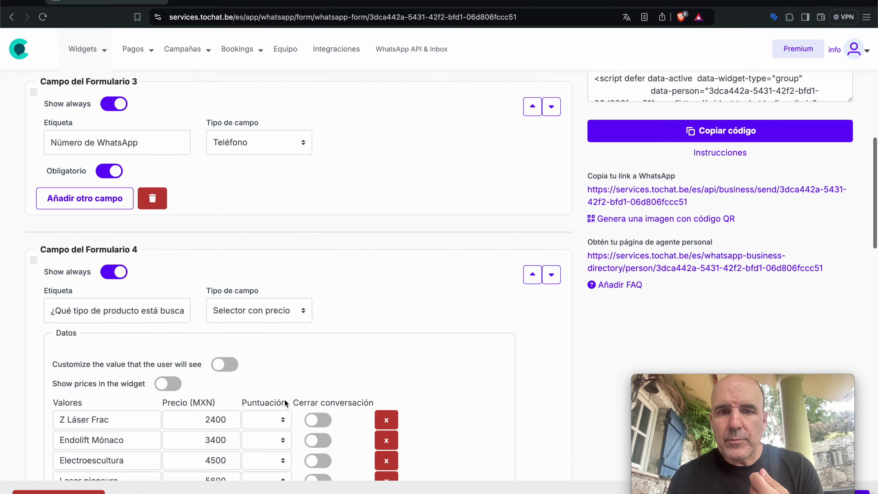
scroll(285, 402, down, 3)
- Send an Electroescultura test enquiry to sales on WhatsApp, then return to the form editor
click(686, 254)
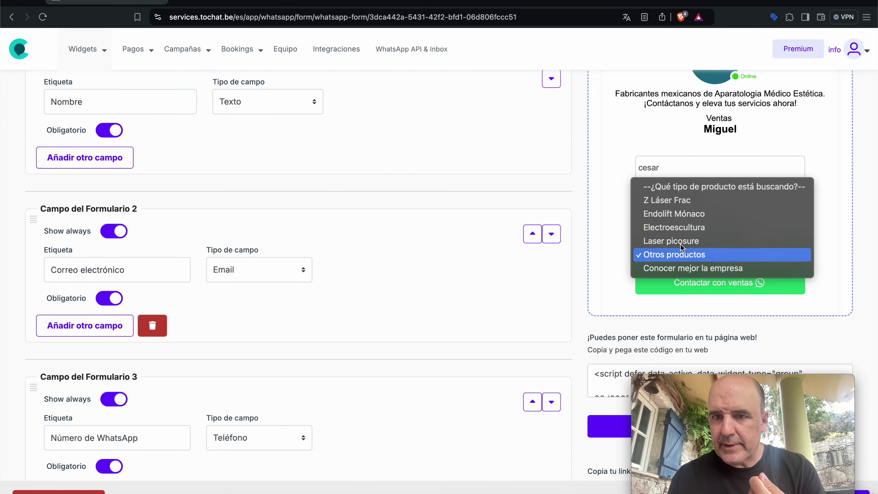
click(682, 226)
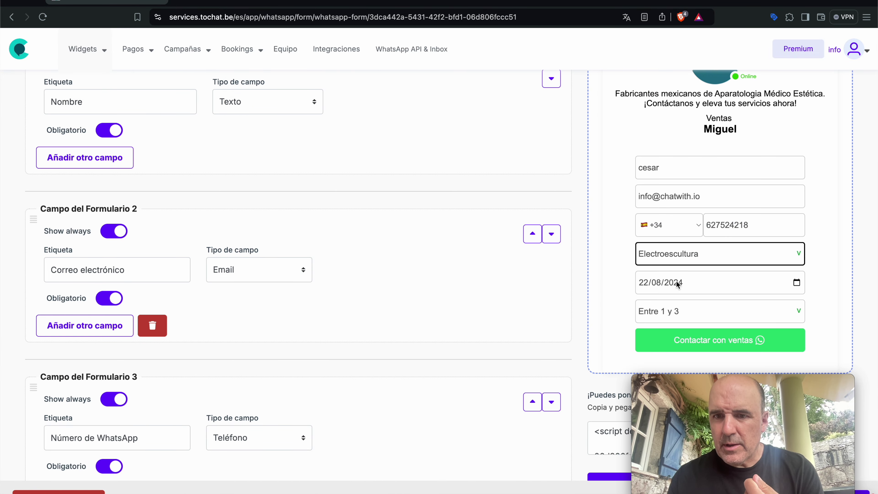
click(697, 341)
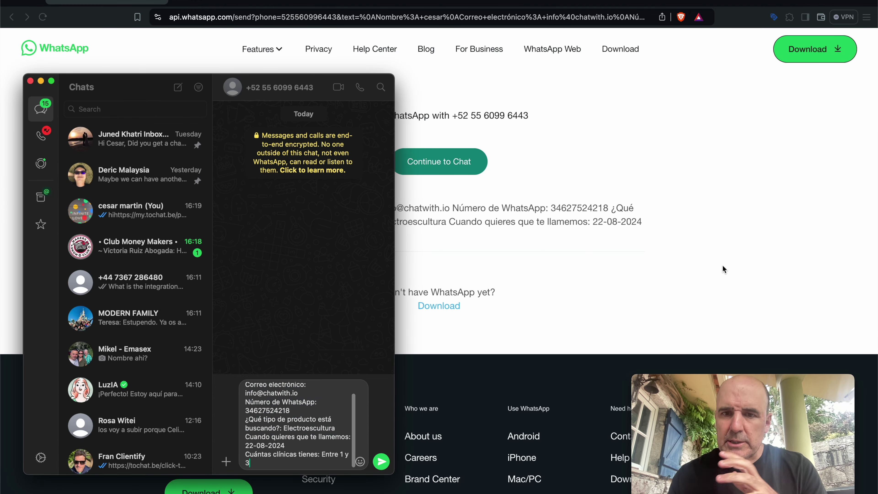
click(721, 266)
click(12, 16)
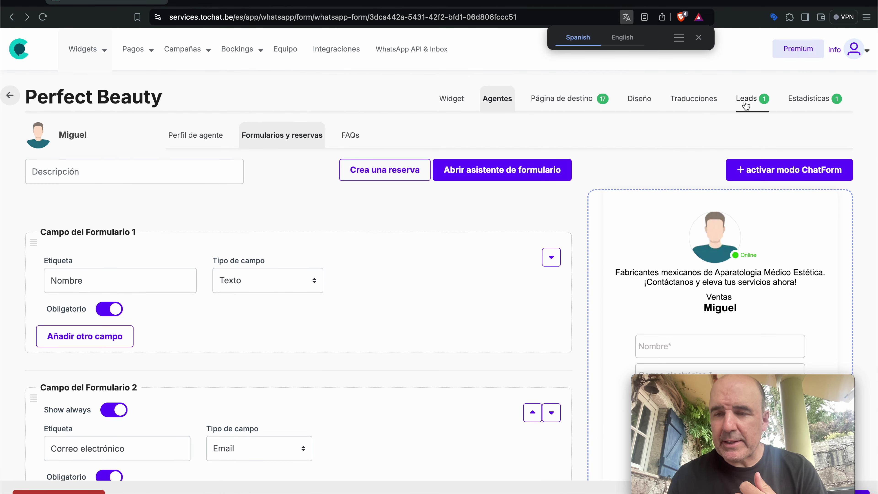
click(747, 103)
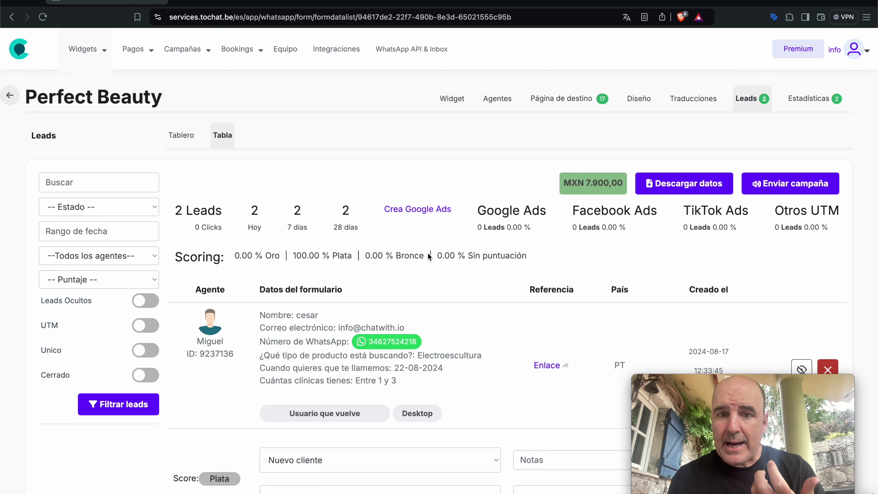
- Inspect the second lead's Plata score, call-date answer and clinic-count question in the Leads table
scroll(441, 325, down, 2)
scroll(441, 324, up, 2)
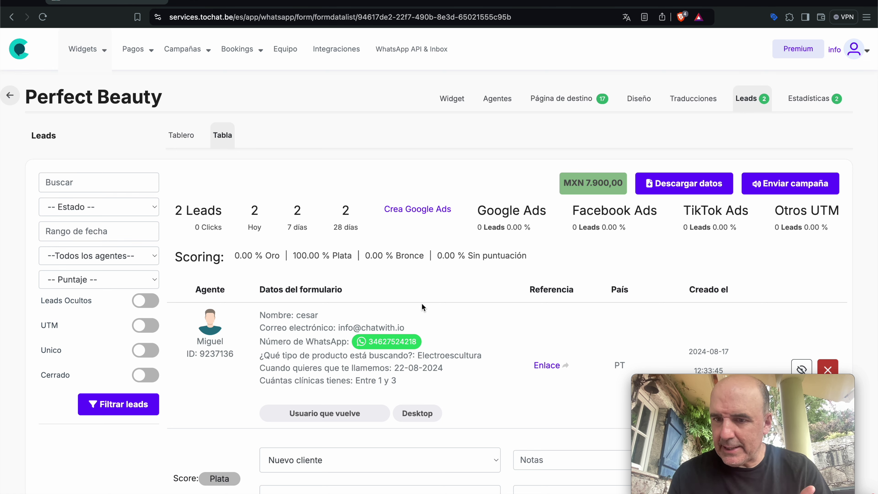
scroll(422, 303, down, 3)
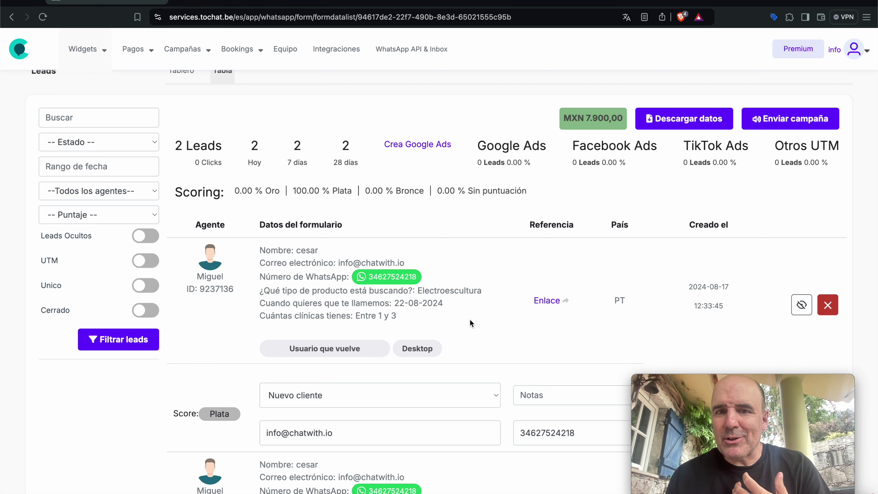
scroll(302, 333, down, 3)
drag(260, 179, 350, 207)
click(217, 357)
scroll(217, 346, down, 5)
double_click(216, 332)
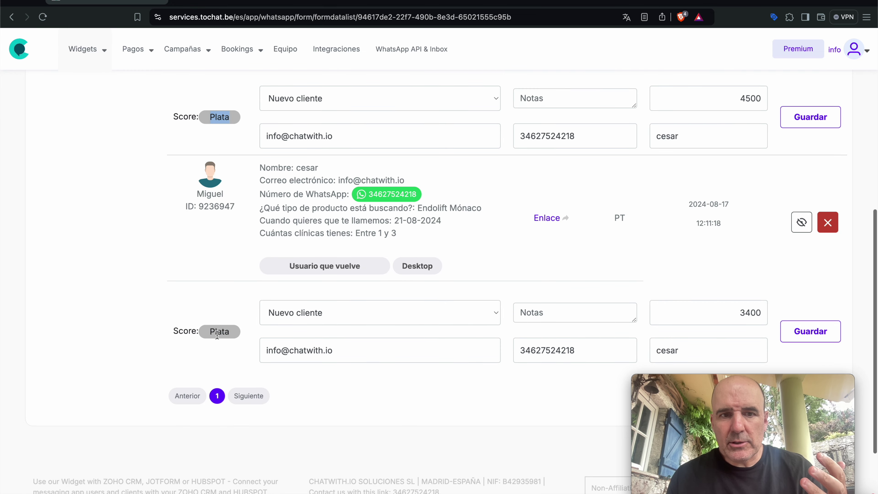
scroll(323, 331, up, 3)
drag(288, 279, 332, 334)
click(331, 337)
triple_click(331, 321)
triple_click(338, 337)
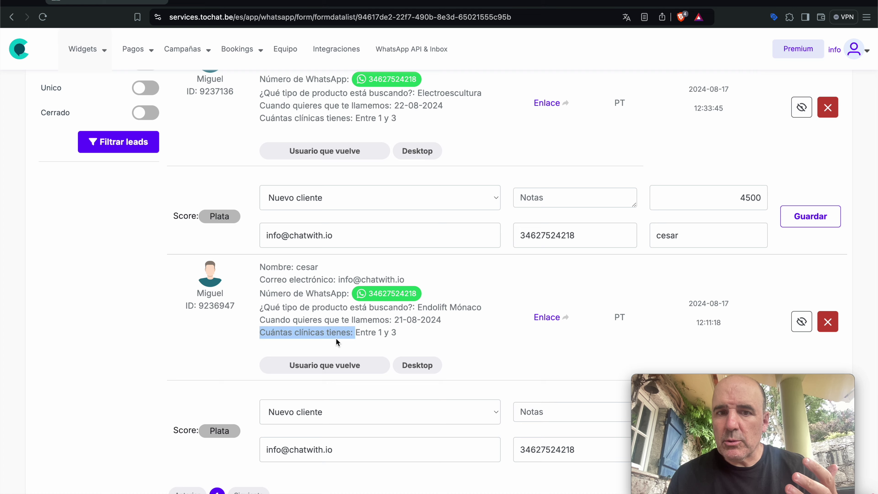
scroll(372, 336, up, 4)
- Check the first lead's status options, notes and WhatsApp number without changing anything
click(529, 320)
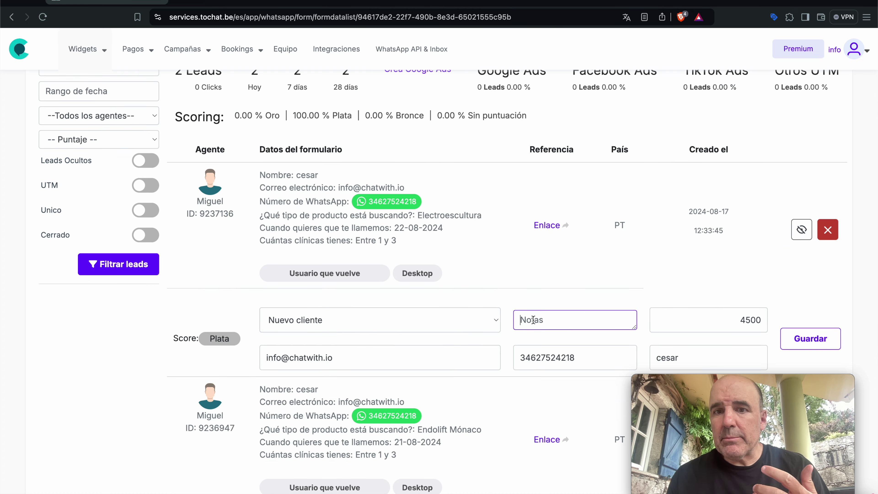
scroll(441, 314, down, 3)
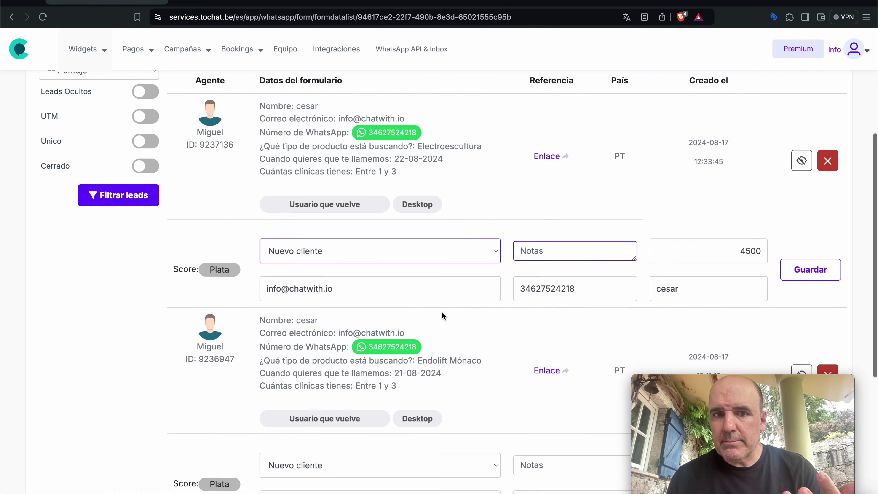
click(336, 247)
click(339, 231)
click(336, 247)
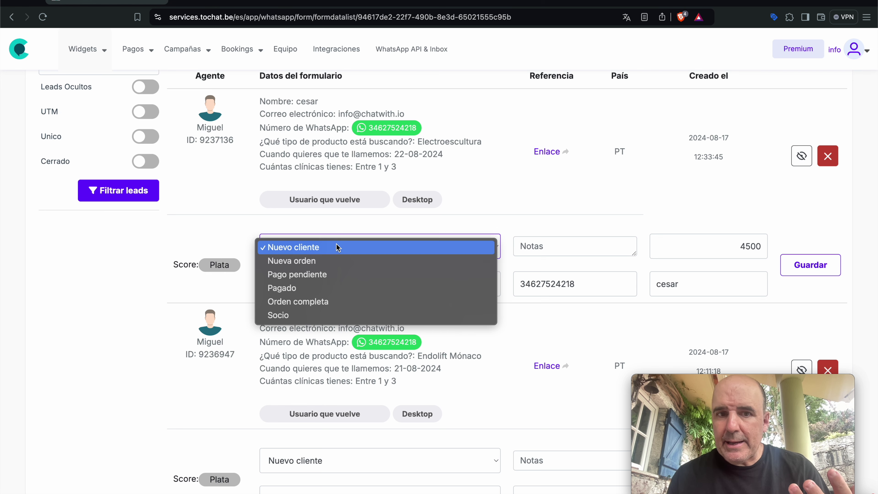
click(570, 235)
click(562, 247)
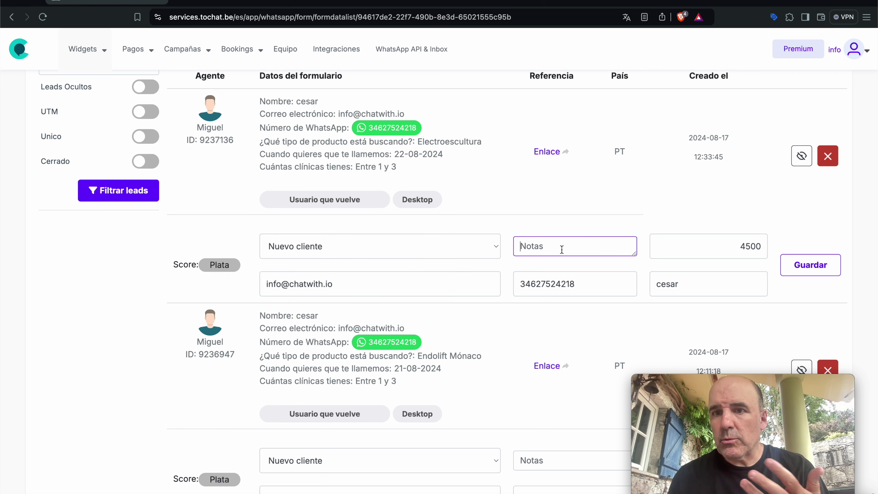
click(570, 287)
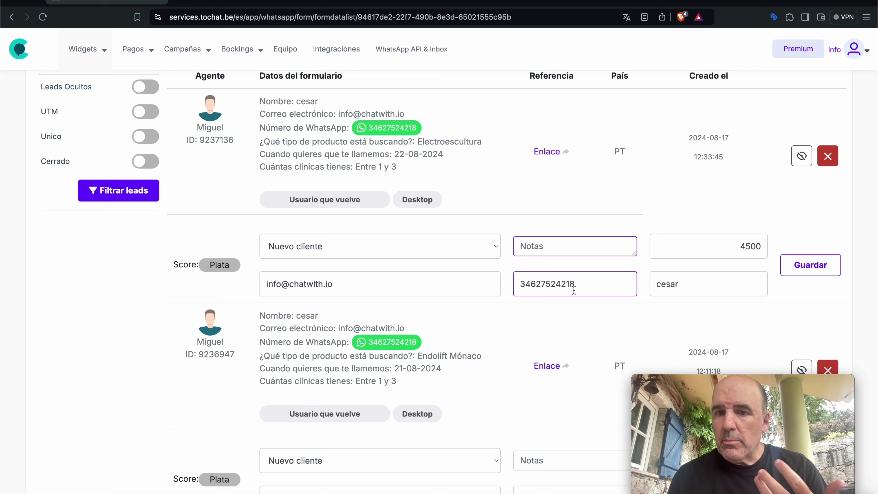
scroll(426, 263, up, 2)
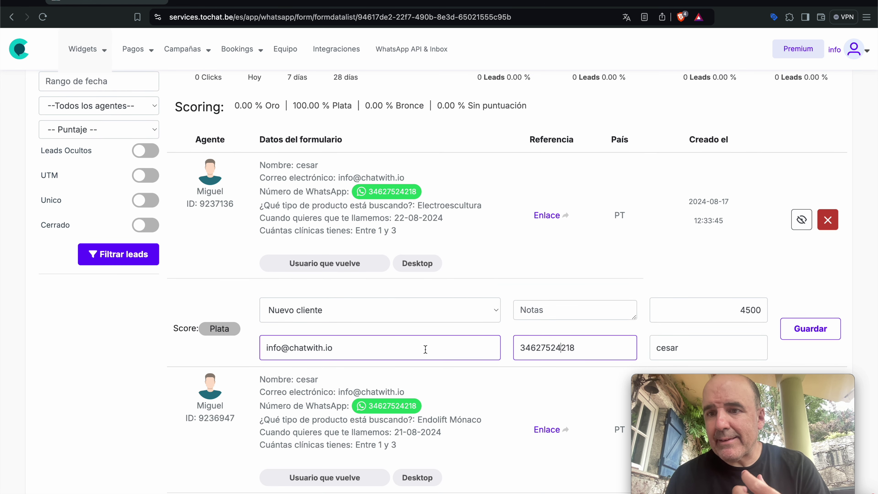
scroll(502, 332, up, 5)
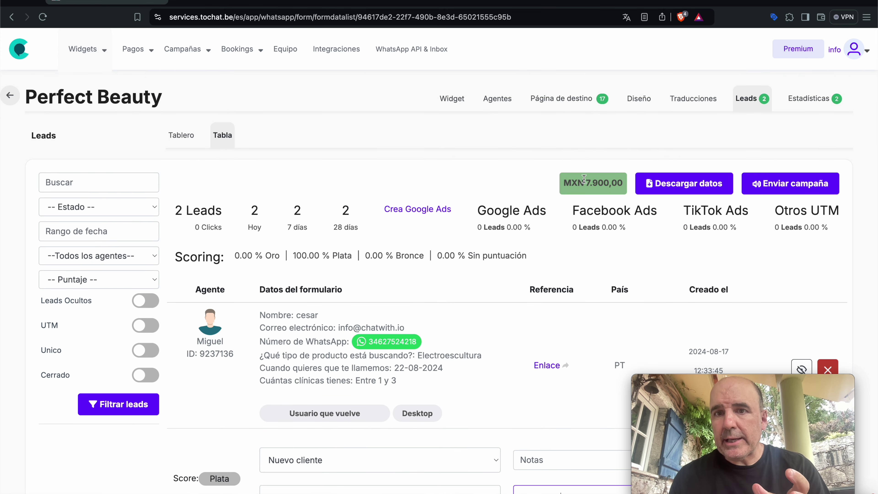
- Confirm lead amounts 4500 and 3400 total MXN 7.900,00, then go to Widgets > Crea y edita
drag(624, 183, 572, 181)
scroll(572, 181, down, 6)
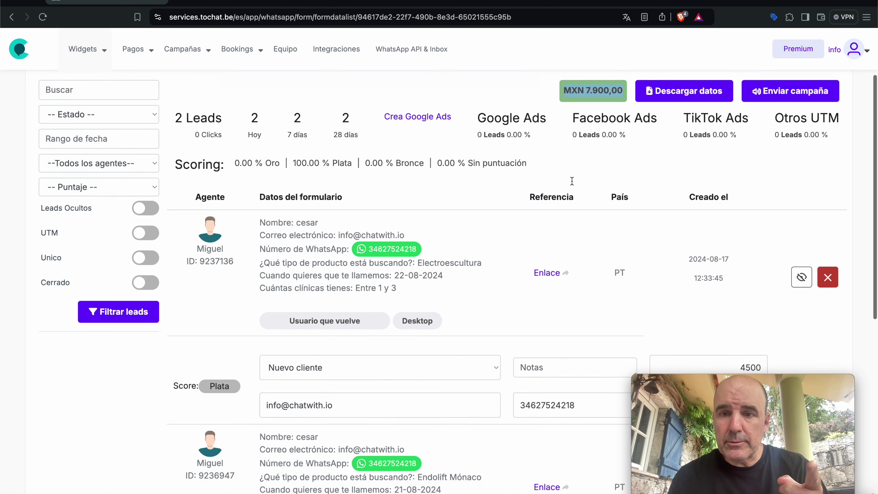
click(717, 283)
scroll(717, 283, down, 7)
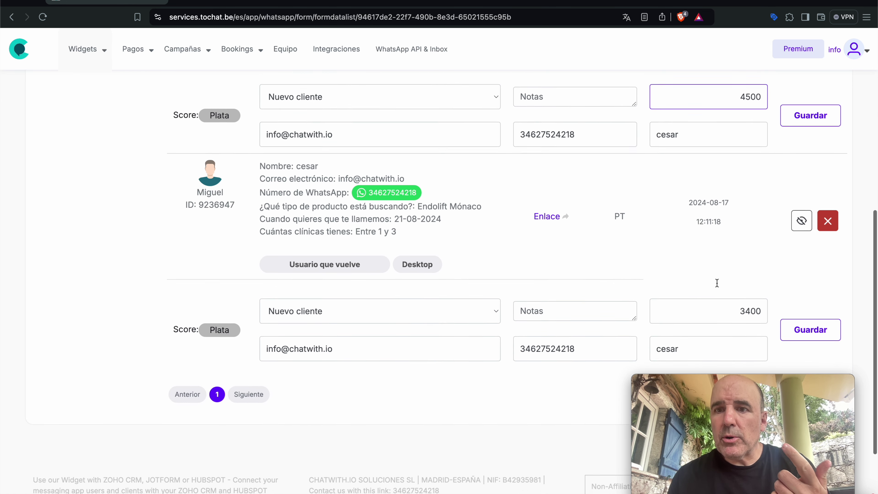
click(717, 283)
scroll(717, 283, up, 4)
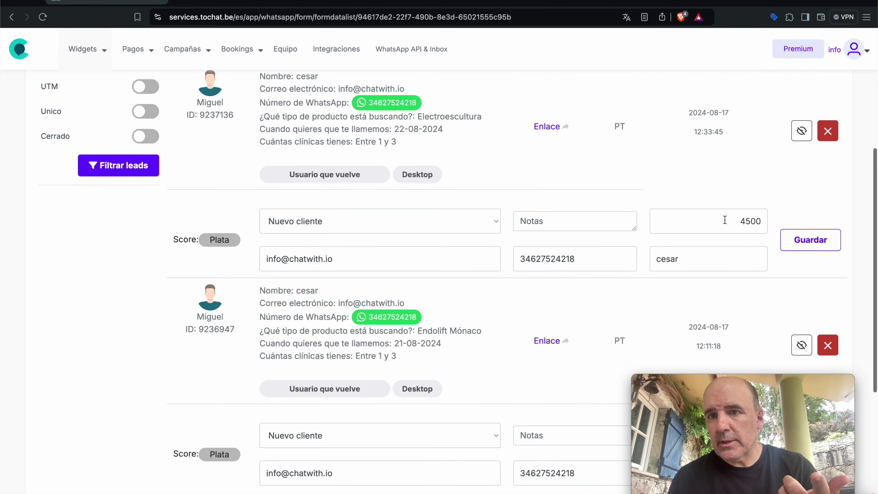
scroll(725, 210, up, 8)
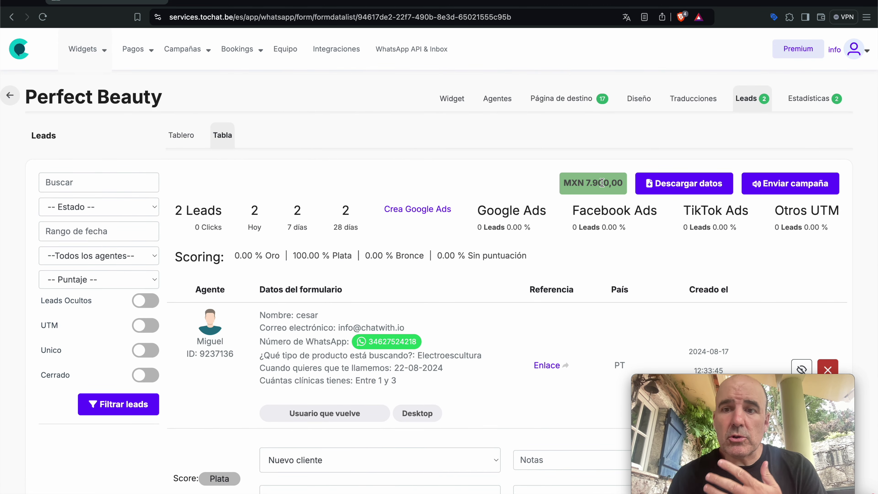
mouse_move(87, 48)
click(101, 78)
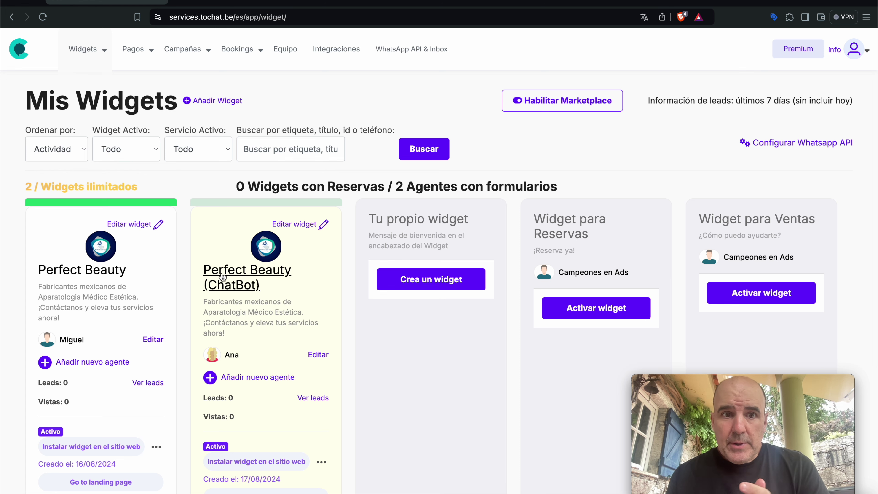
- Open the Perfect Beauty (ChatBot) landing settings and launch its my.tochat.be link in a new tab
click(229, 278)
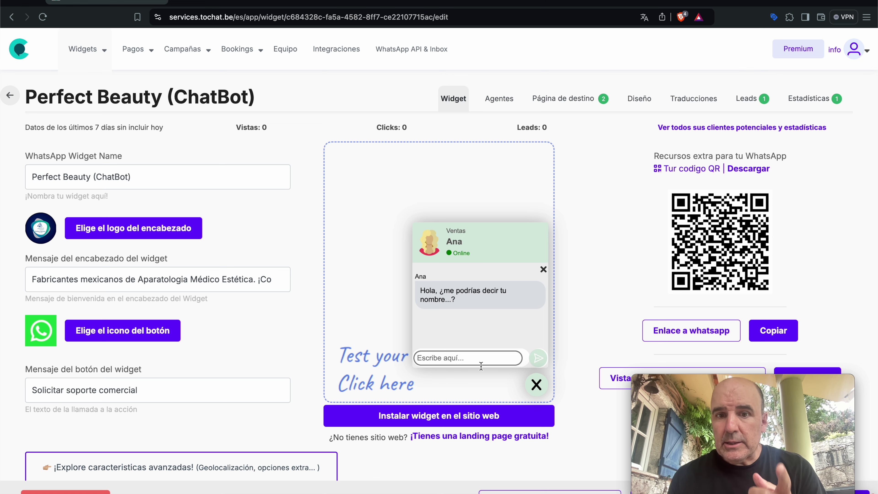
click(559, 101)
scroll(409, 210, down, 3)
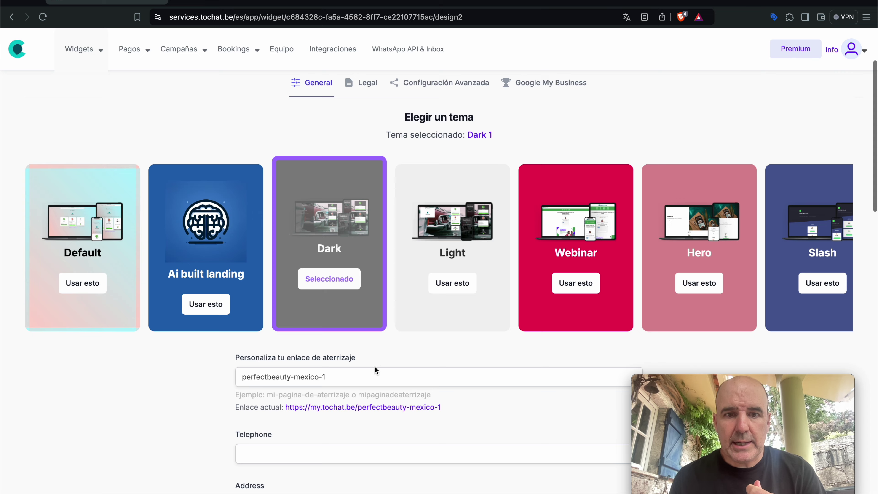
click(384, 408)
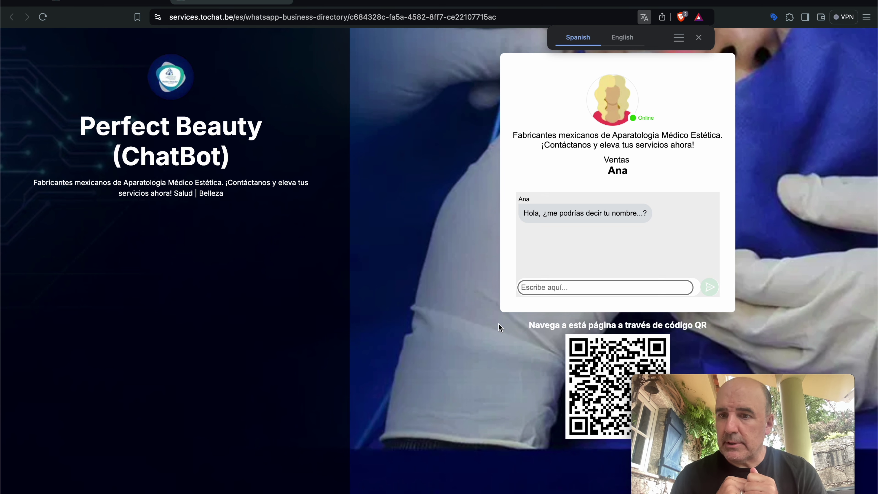
- Give chatbot Ana a test name, e-mail address and WhatsApp number
click(589, 282)
text(cesar)
key(Return)
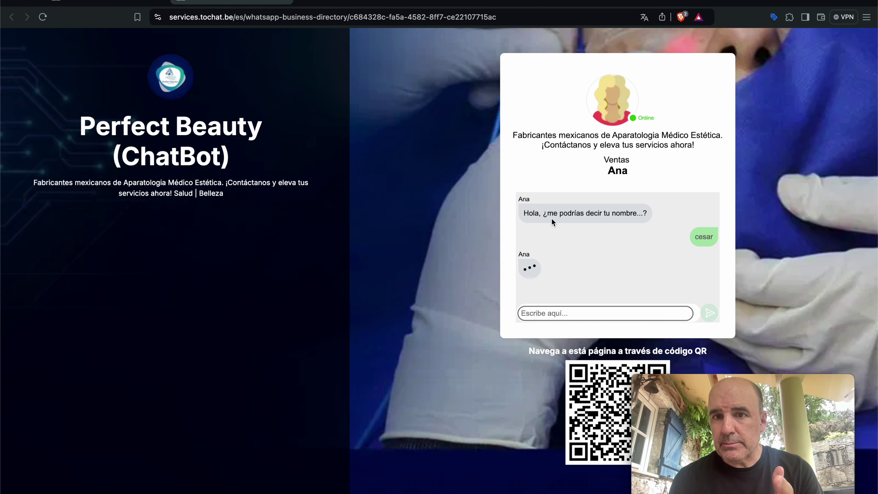
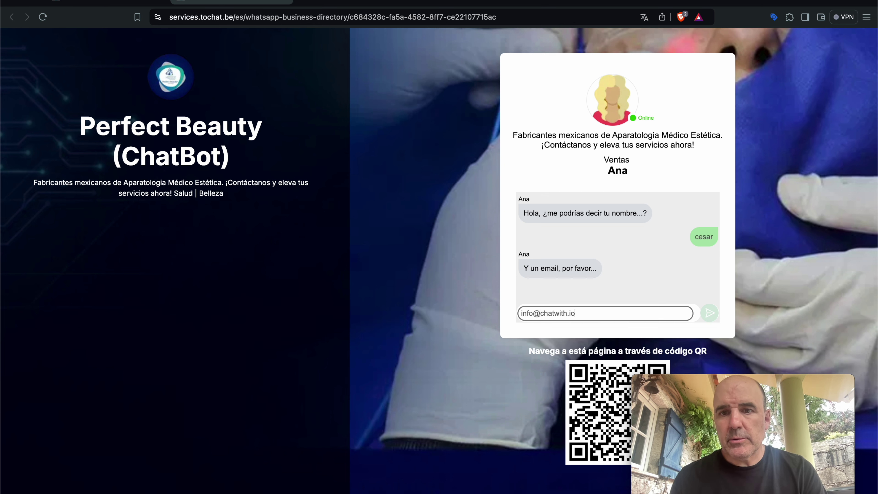
key(Return)
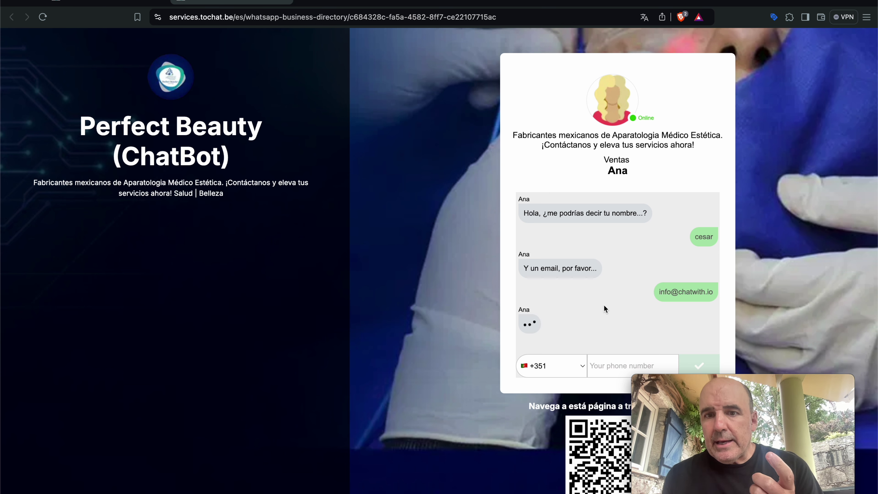
drag(535, 327, 591, 327)
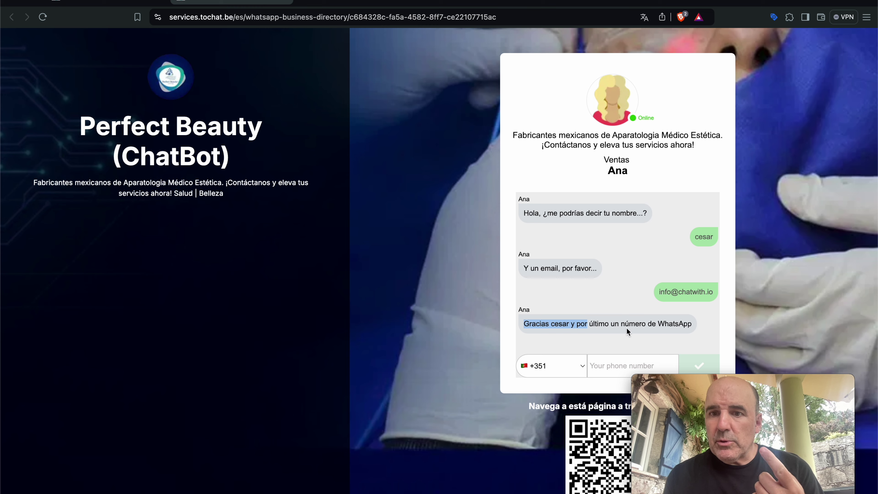
scroll(632, 328, down, 2)
click(617, 327)
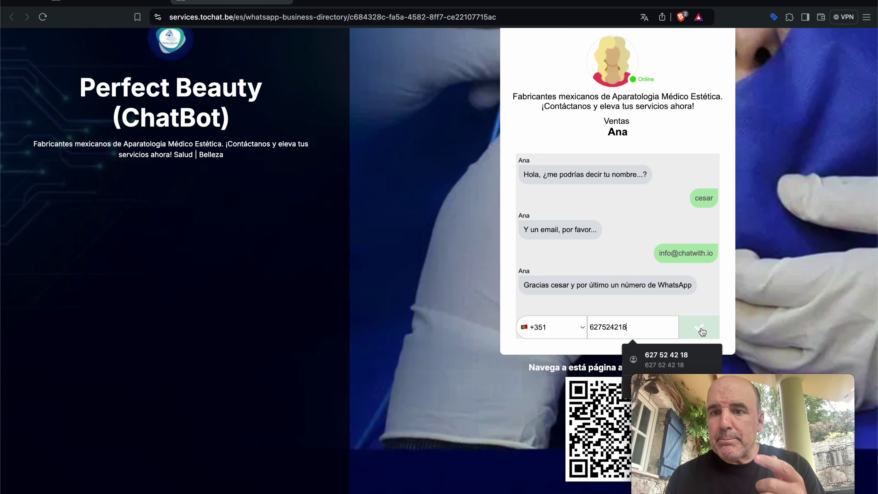
click(702, 326)
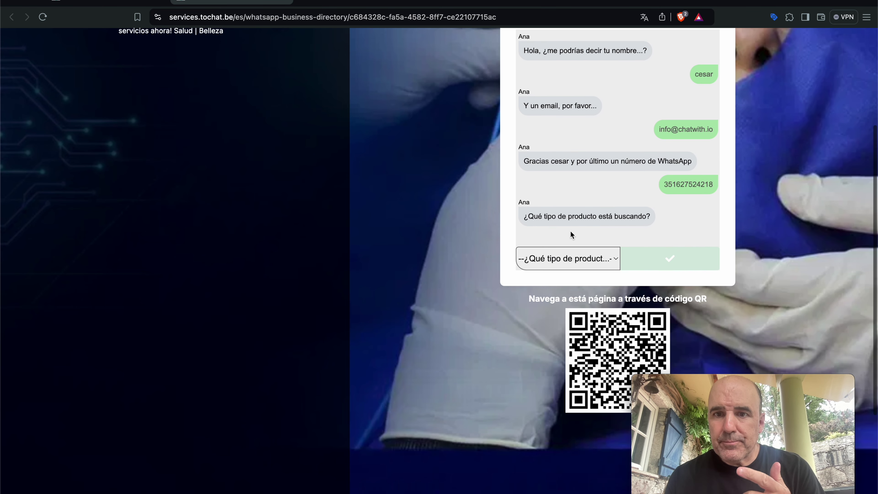
- Answer Z Láser Frac, call date 21 August 2024 and 3 o más clinics to finish the chat
click(579, 259)
click(582, 274)
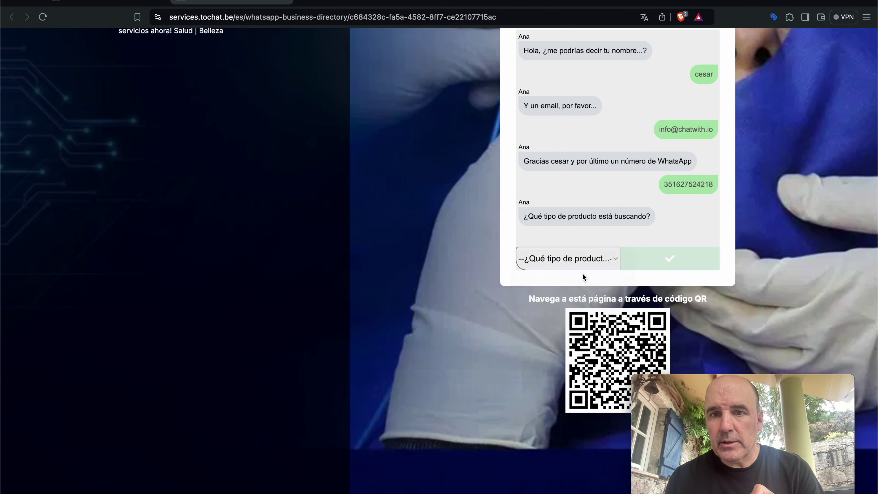
click(682, 259)
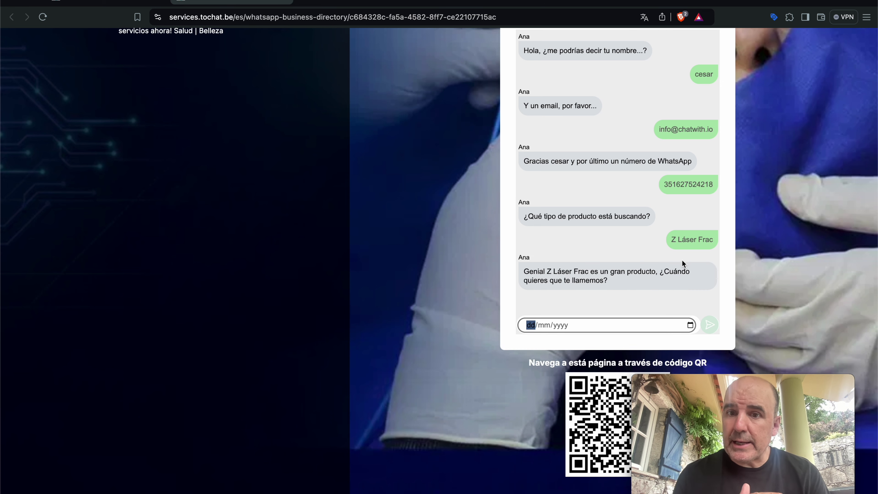
drag(523, 271, 546, 271)
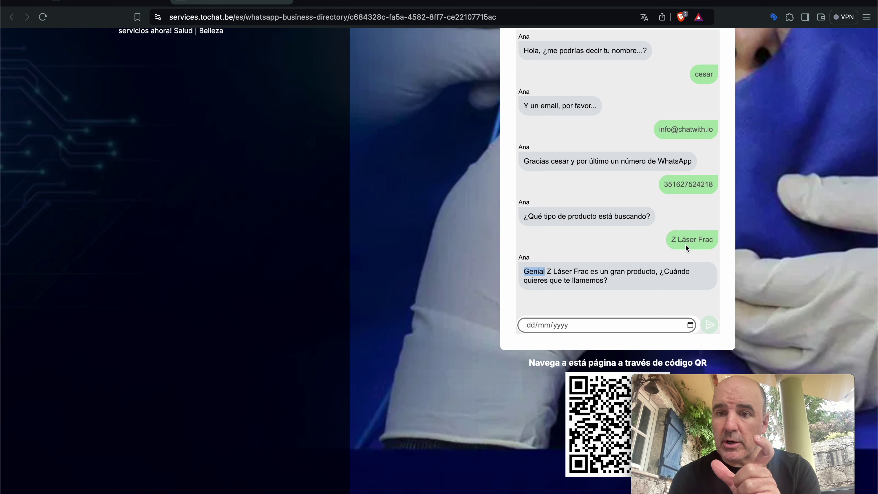
click(645, 273)
click(690, 325)
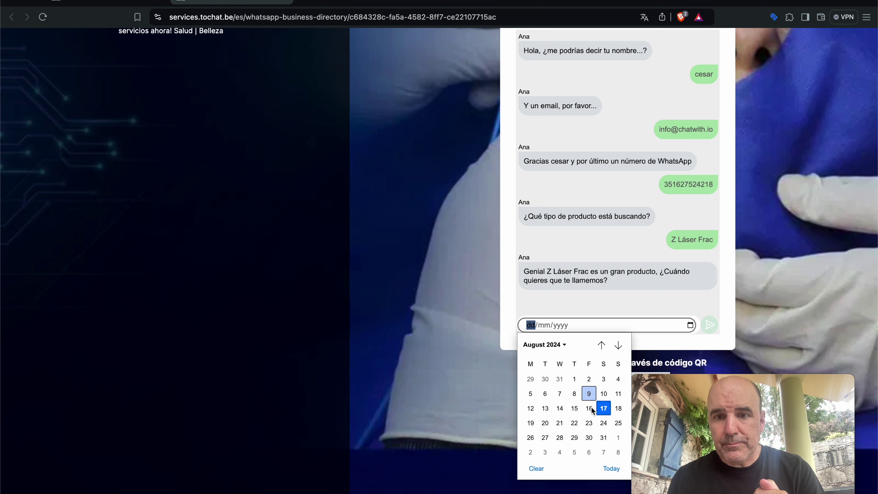
click(559, 422)
click(708, 326)
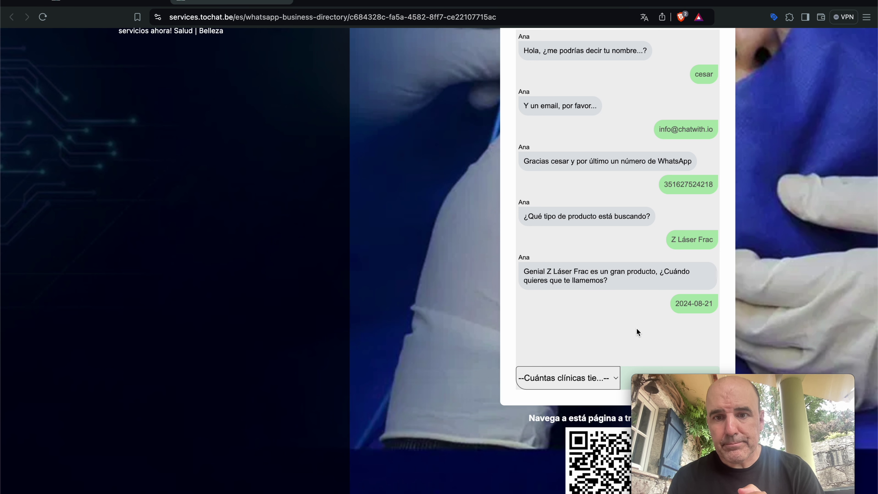
click(568, 246)
click(561, 271)
click(561, 246)
click(561, 258)
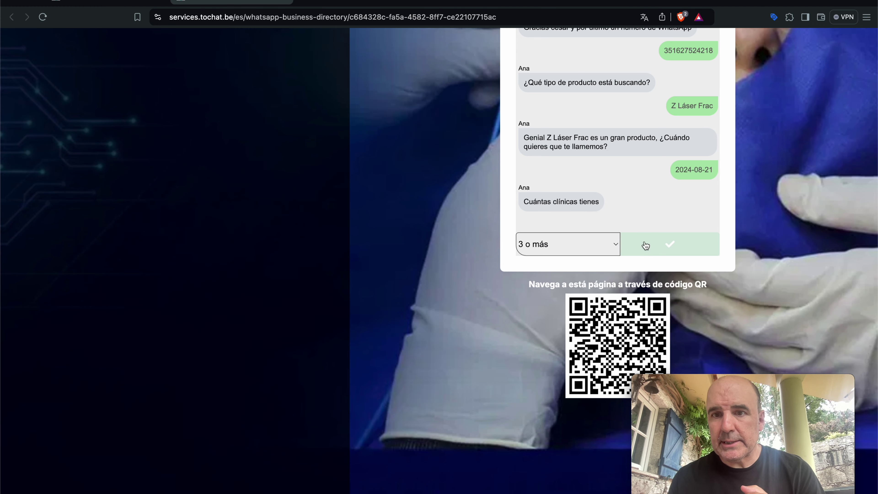
click(670, 243)
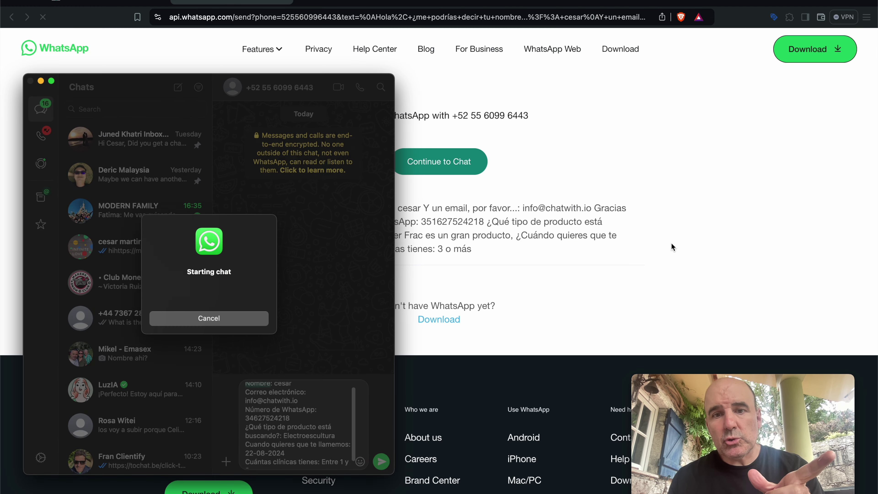
- Dismiss WhatsApp's 'Starting chat' prompt and return to the Perfect Beauty (ChatBot) settings, theme Dark 1
click(649, 154)
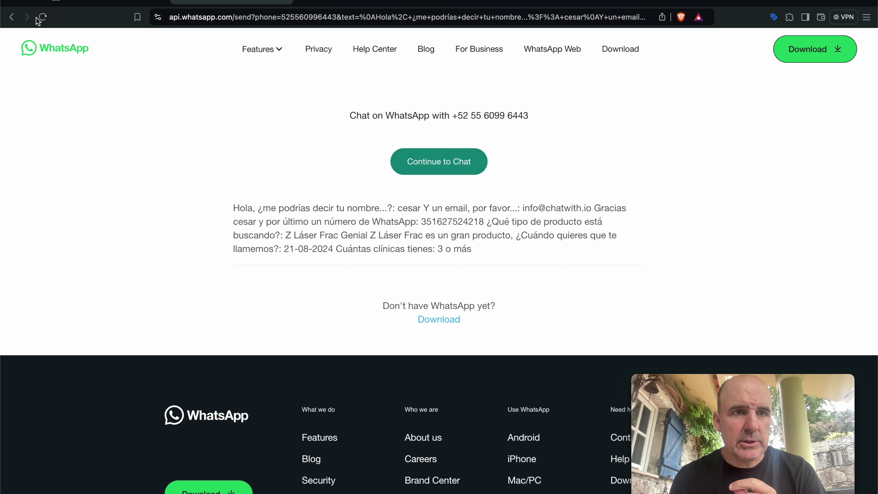
key(super+bracketleft)
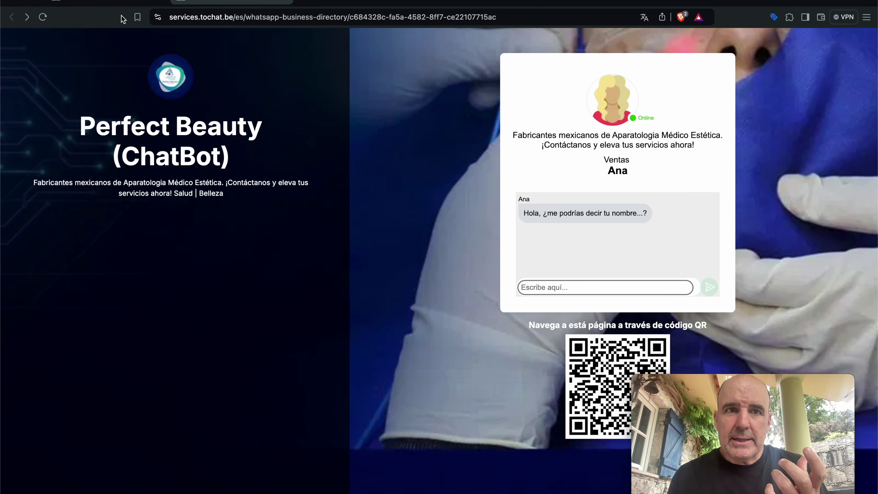
click(121, 4)
scroll(373, 178, up, 3)
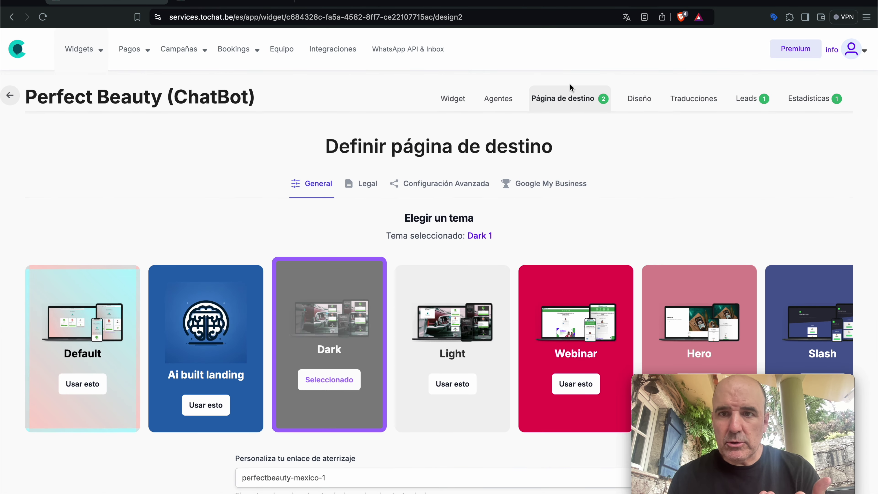
- Check the widget's Leads table for the two scored leads, Oro and Plata
click(749, 99)
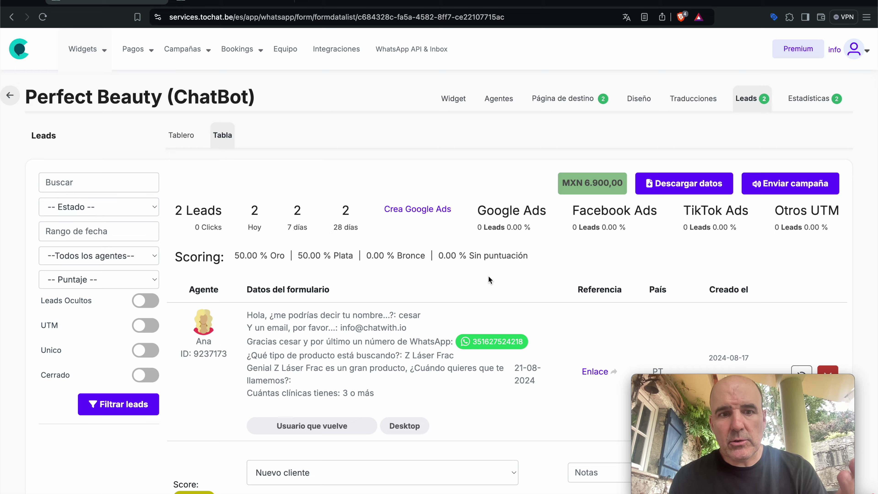
scroll(267, 410, down, 7)
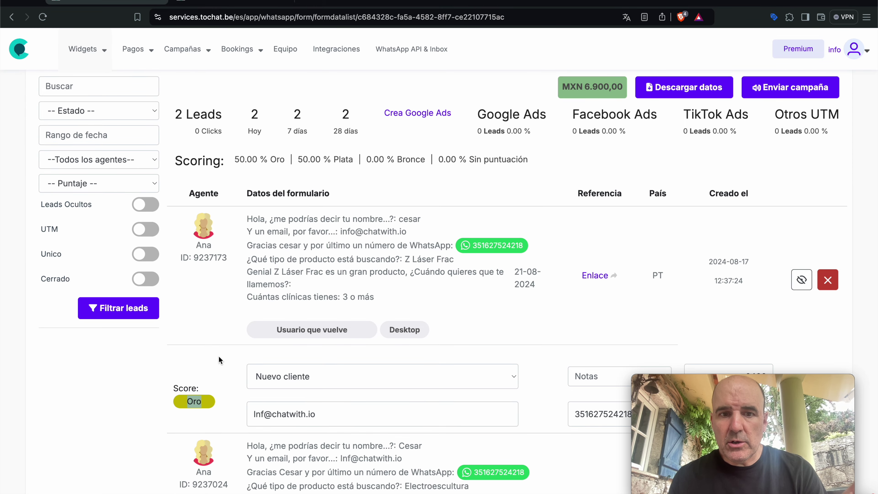
scroll(241, 358, up, 10)
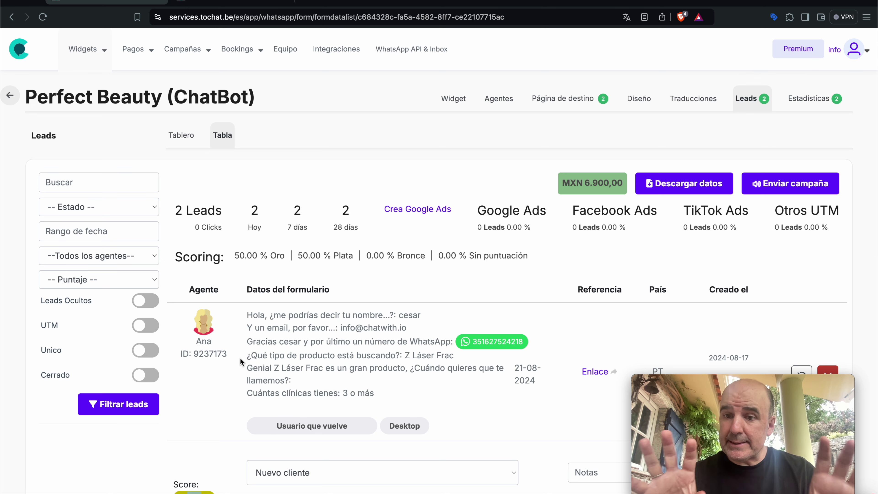
- Go through the Widgets list to the Campeones en Ads team management page
click(84, 48)
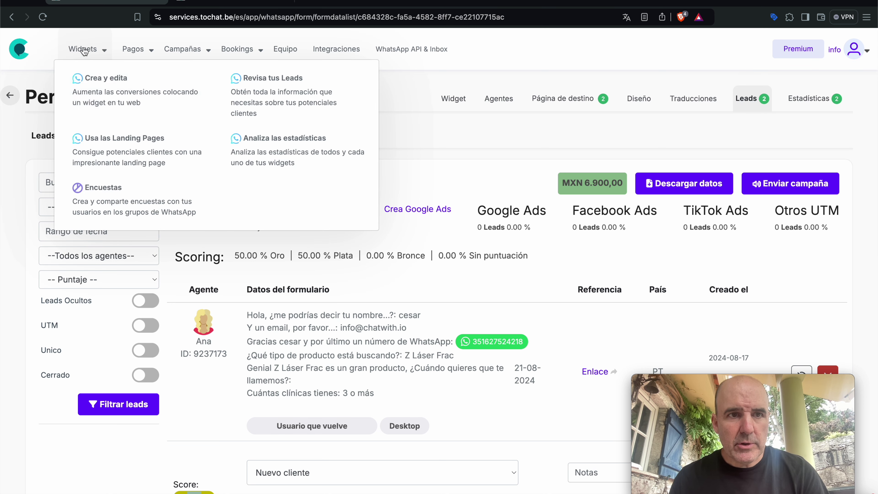
click(103, 86)
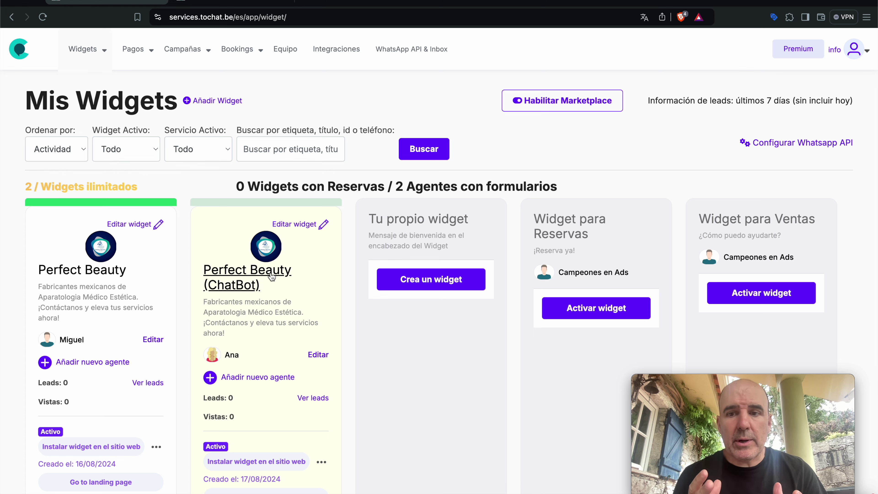
click(289, 52)
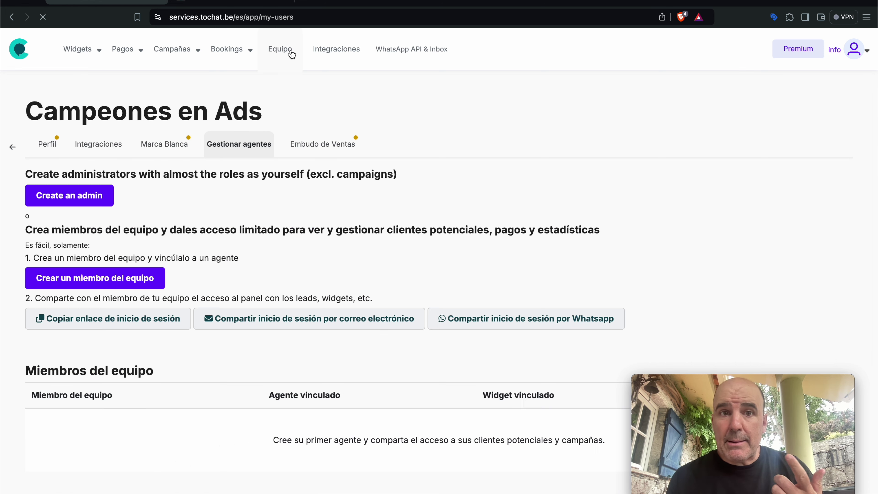